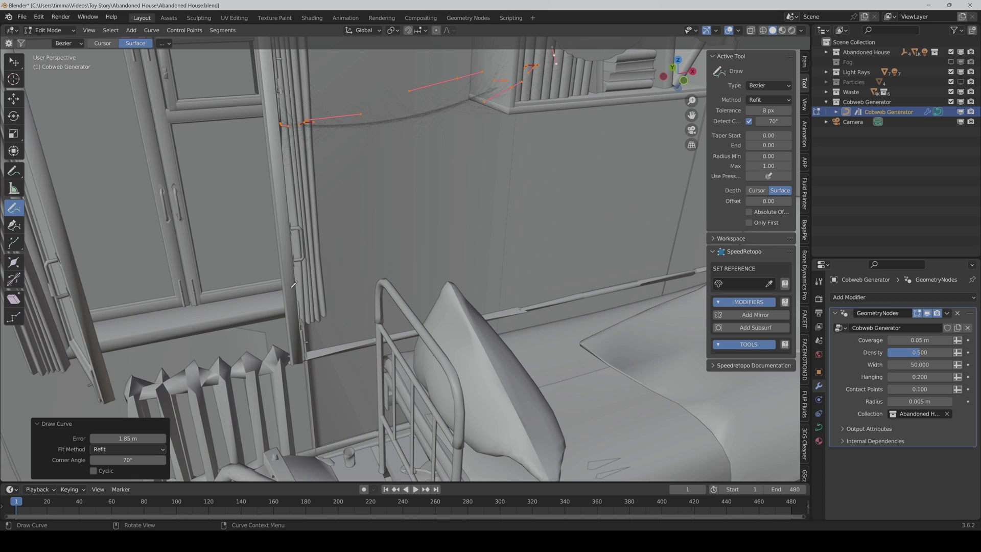
Draw a cobweb strand over the bed and another from the window frame across the wall.
left_click_drag(291, 289, 471, 341)
scroll(553, 392, "up", 5)
mouse_move(553, 391)
middle_mouse_down()
mouse_move(533, 334)
mouse_move(565, 253)
middle_mouse_up()
left_click_drag(691, 116, 574, 151)
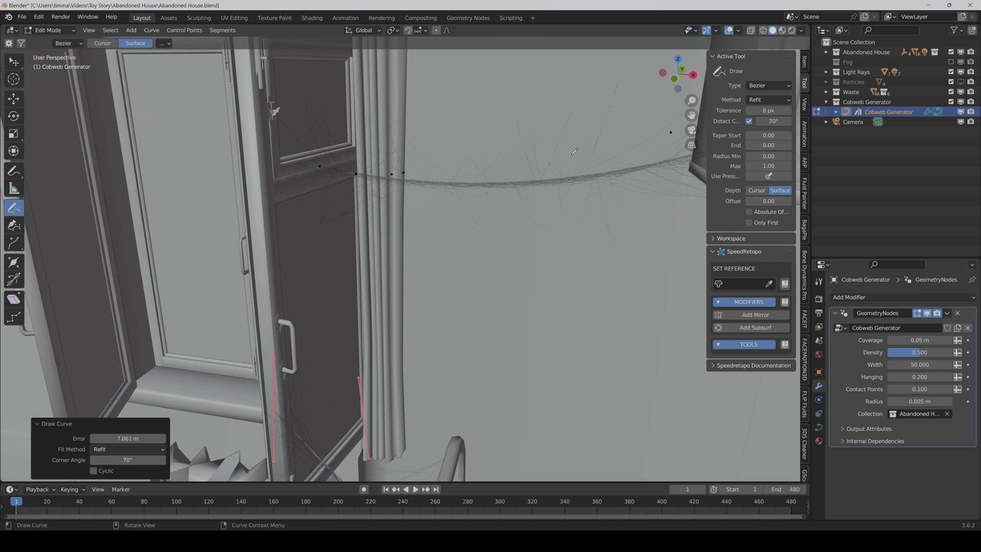
left_click_drag(323, 267, 559, 205)
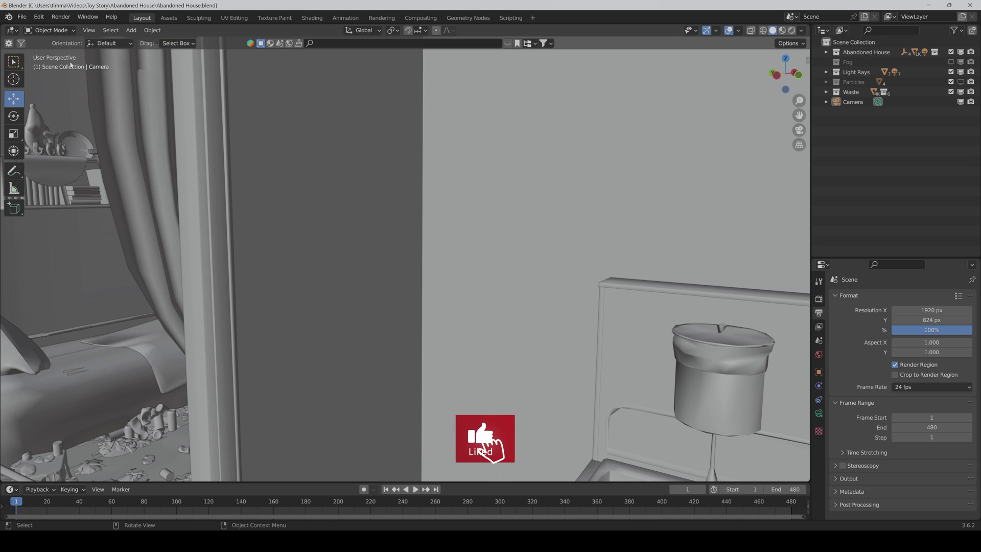
Use File > Append to bring in the Cobweb Generator collection from Cobweb Generator.blend.
left_click(22, 16)
left_click(46, 127)
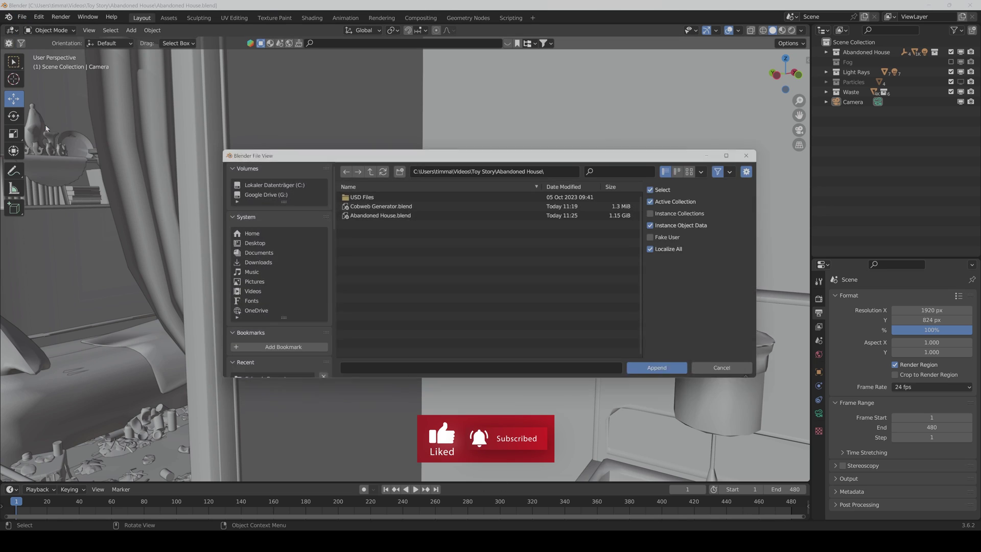
double_click(375, 208)
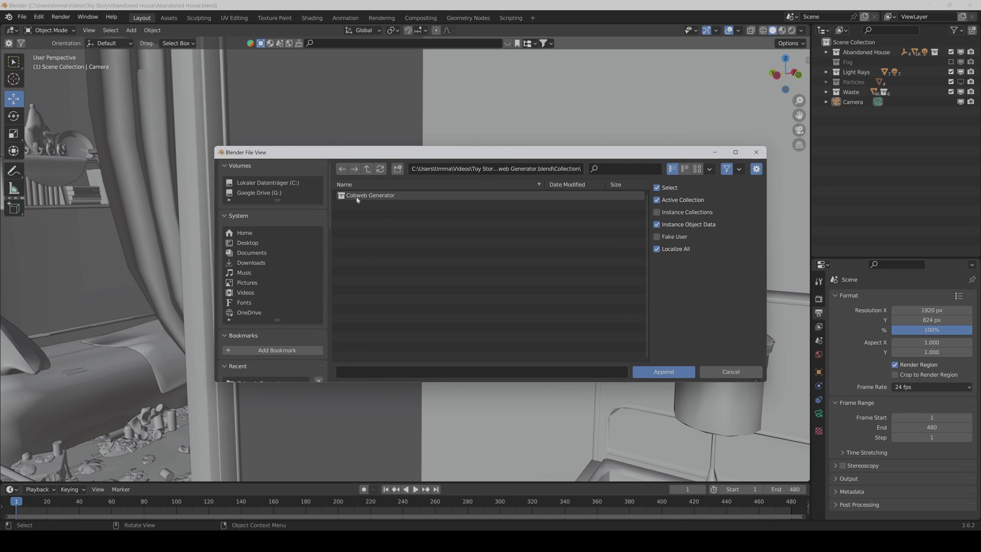
double_click(356, 196)
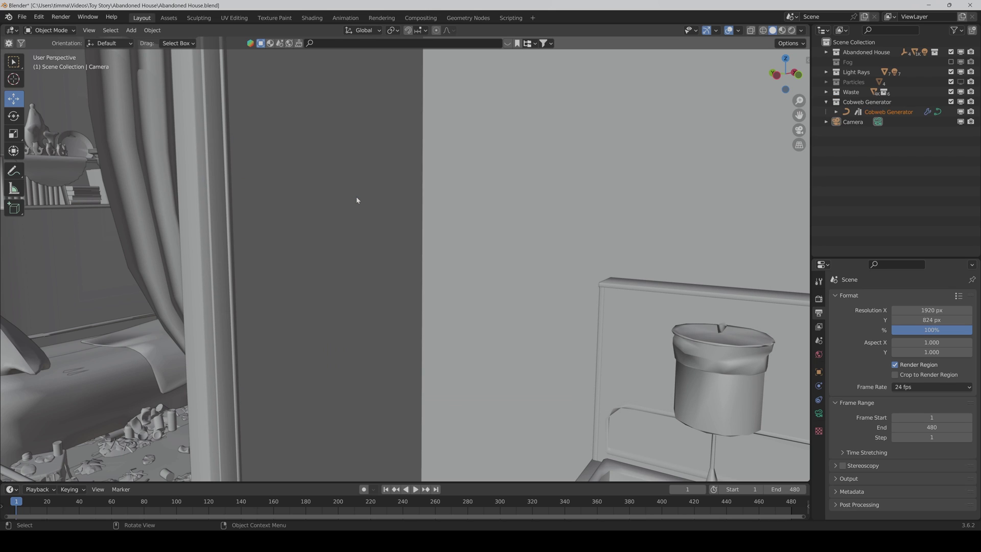
On the Cobweb Generator modifier, set Contact Points to 0.100 and Collection to Abandoned House.
left_click(881, 112)
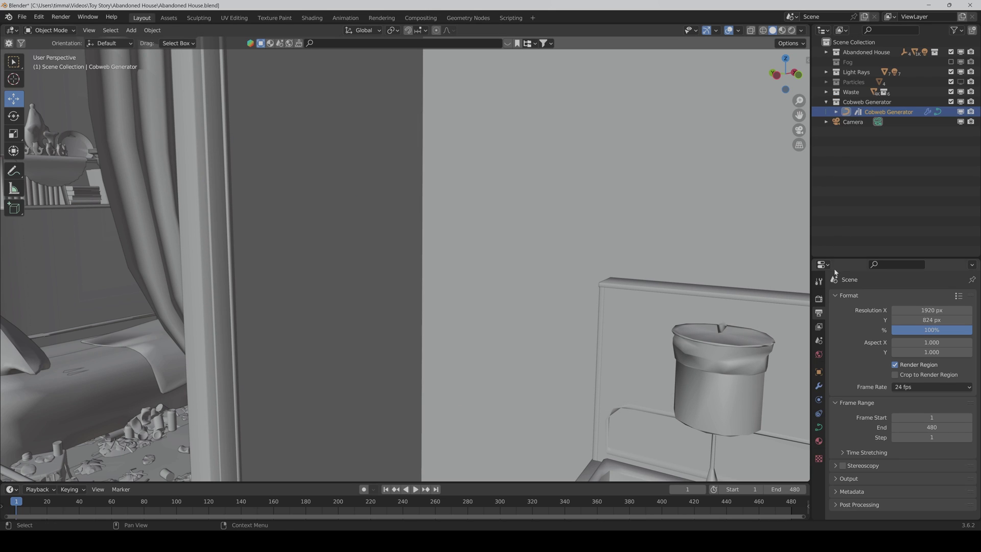
left_click(819, 386)
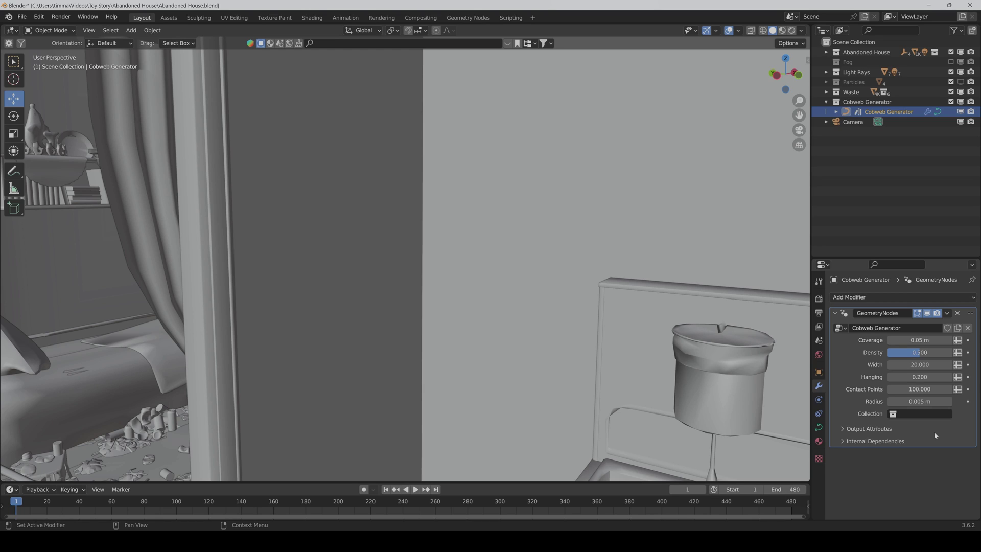
left_click(909, 389)
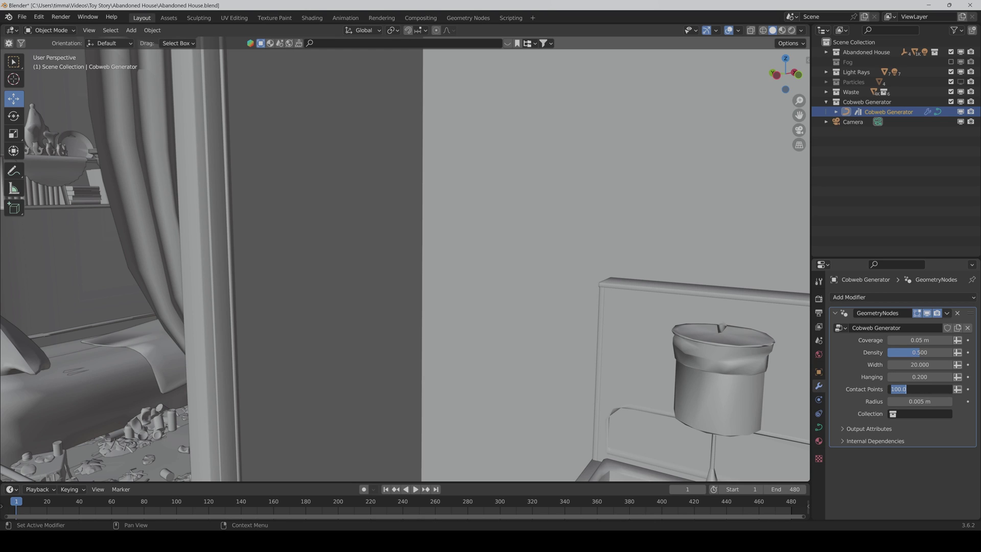
type("100")
key("Return")
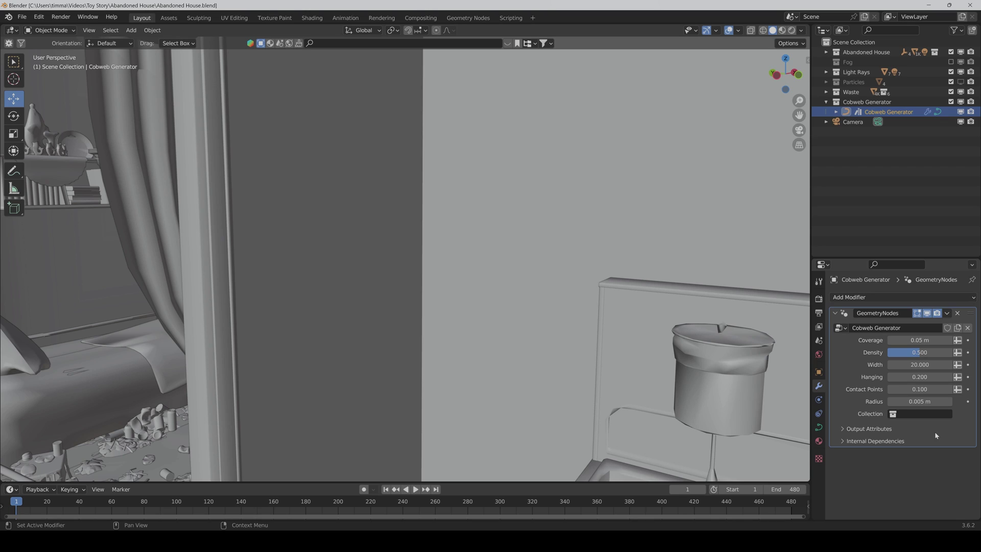
left_click(921, 413)
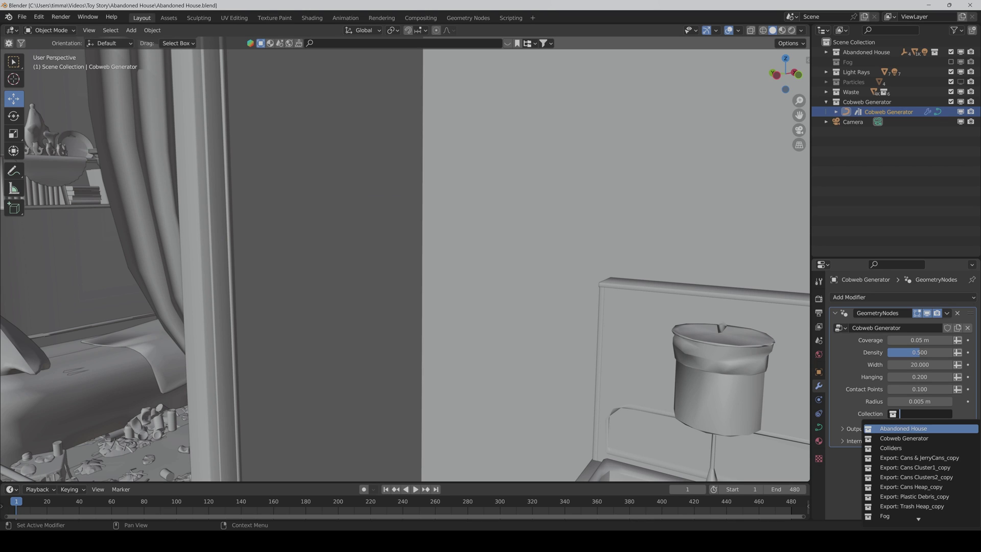
left_click(918, 430)
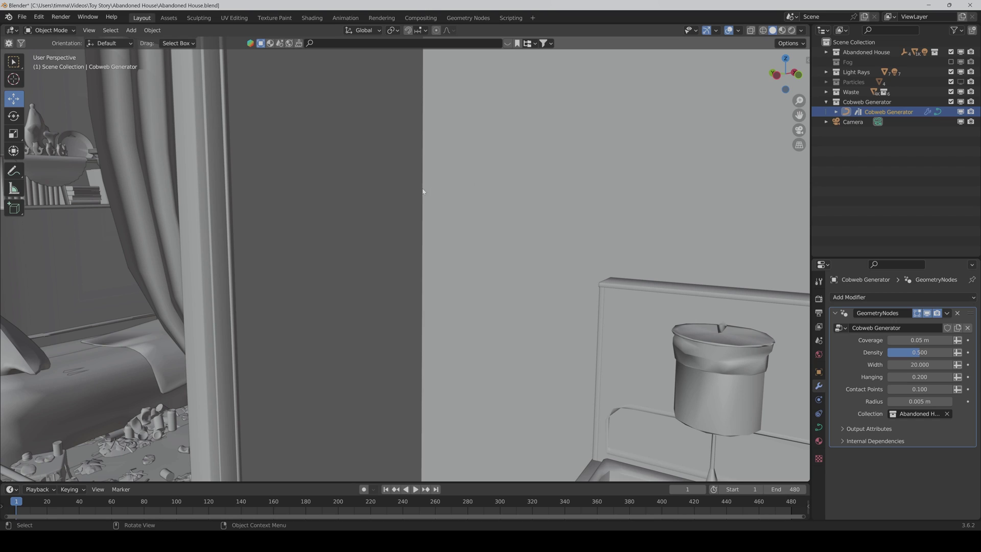
Enter Edit Mode with the Draw tool and set its Depth option to Surface.
key("Tab")
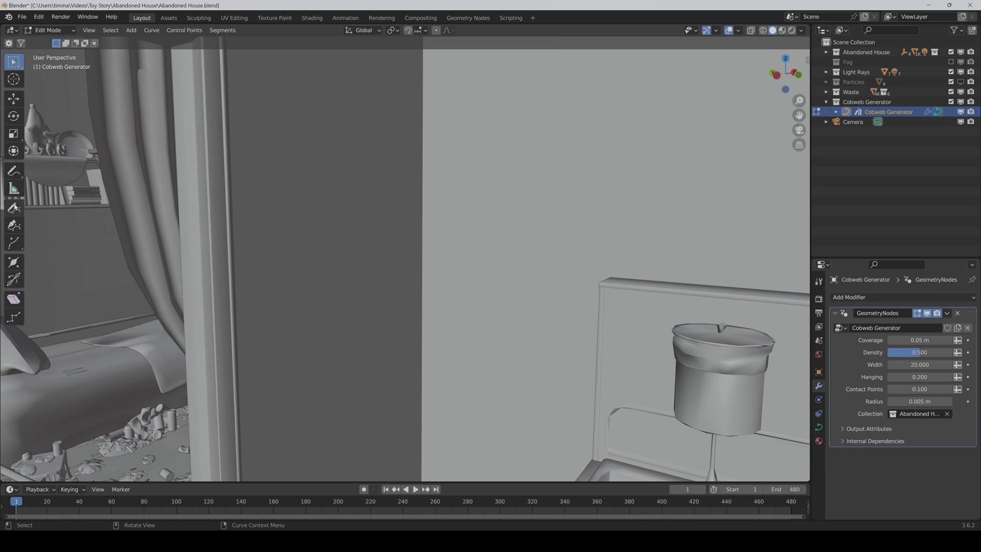
left_click(13, 207)
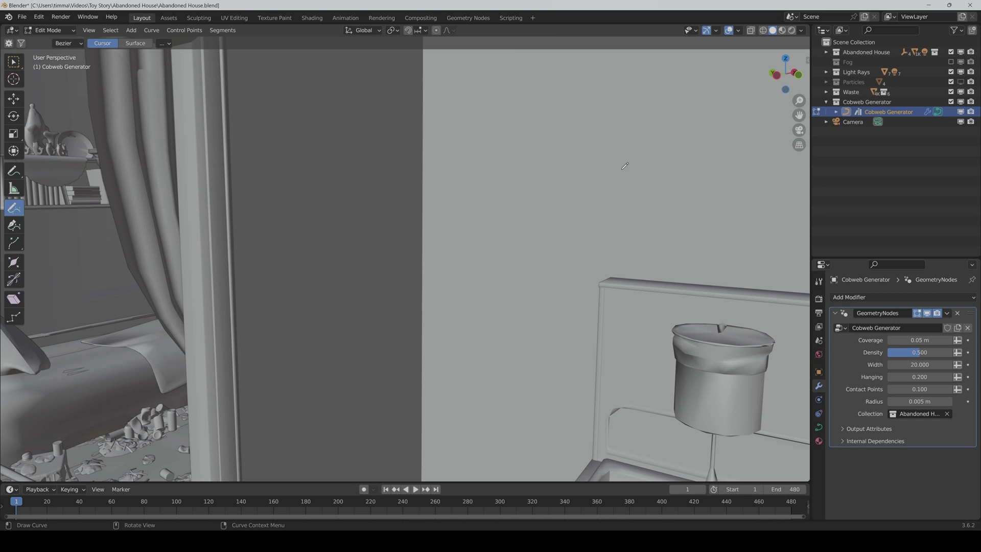
key("n")
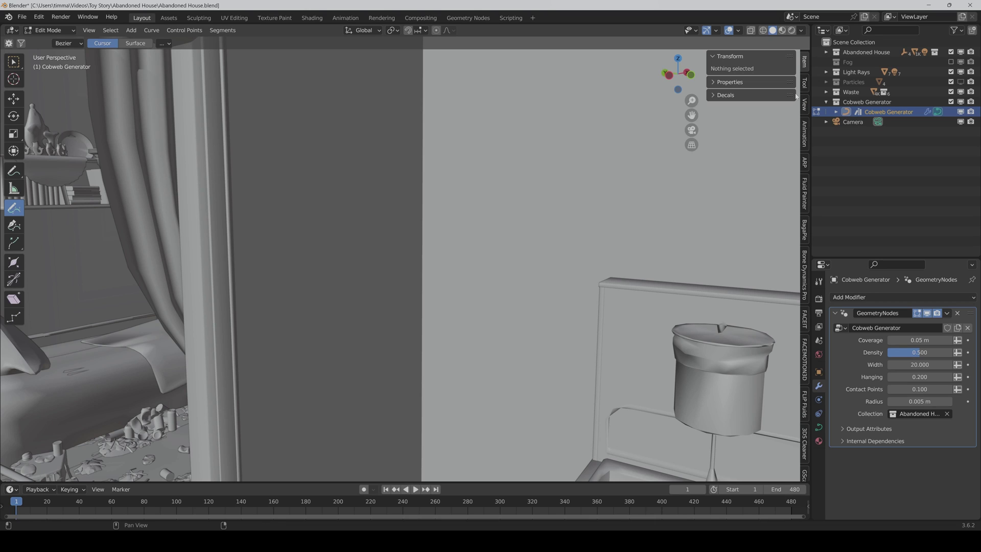
left_click(804, 84)
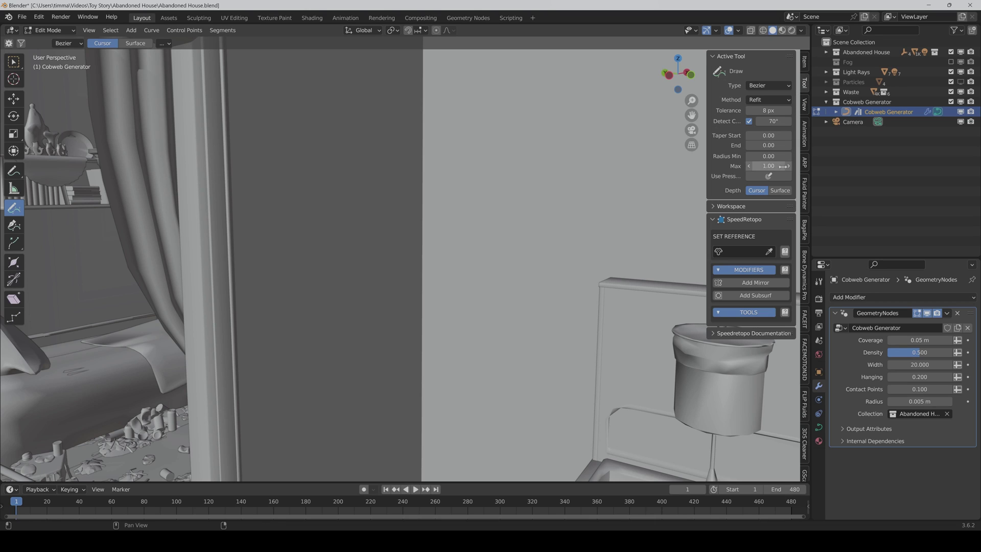
left_click(779, 190)
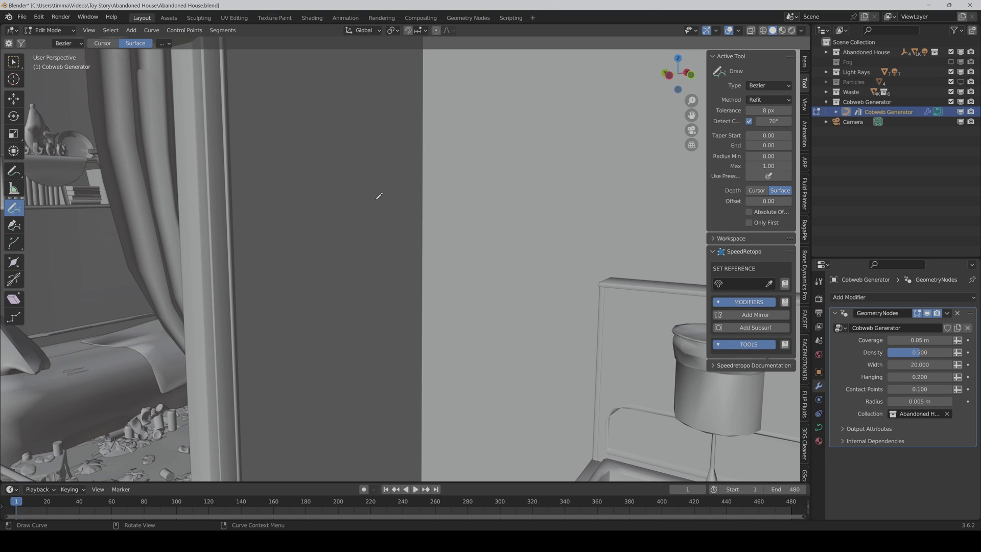
Draw a freehand cobweb strand across the wall, then orbit to inspect it.
left_click_drag(389, 205, 506, 201)
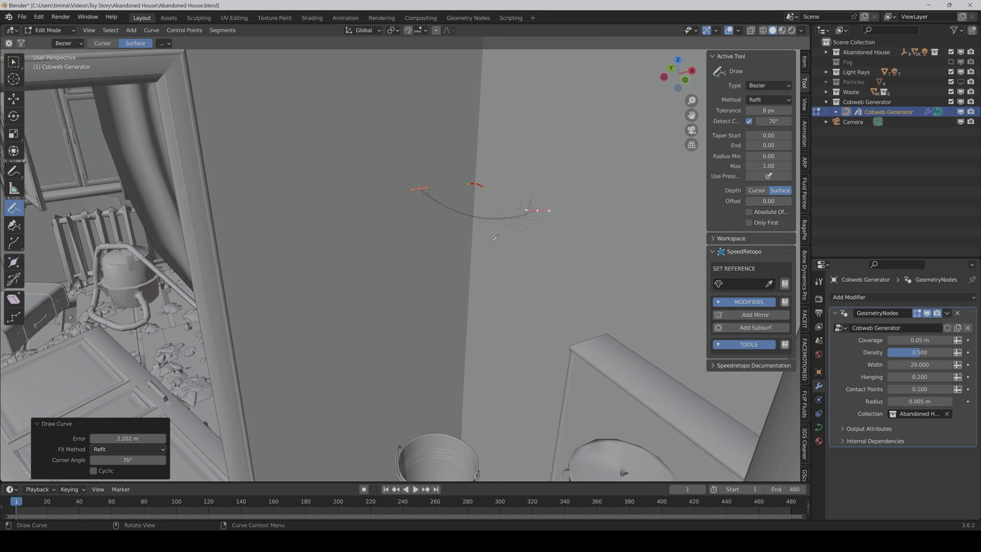
middle_click_drag(507, 198, 537, 216)
mouse_move(691, 117)
middle_mouse_down()
mouse_move(516, 260)
mouse_move(536, 247)
middle_mouse_up()
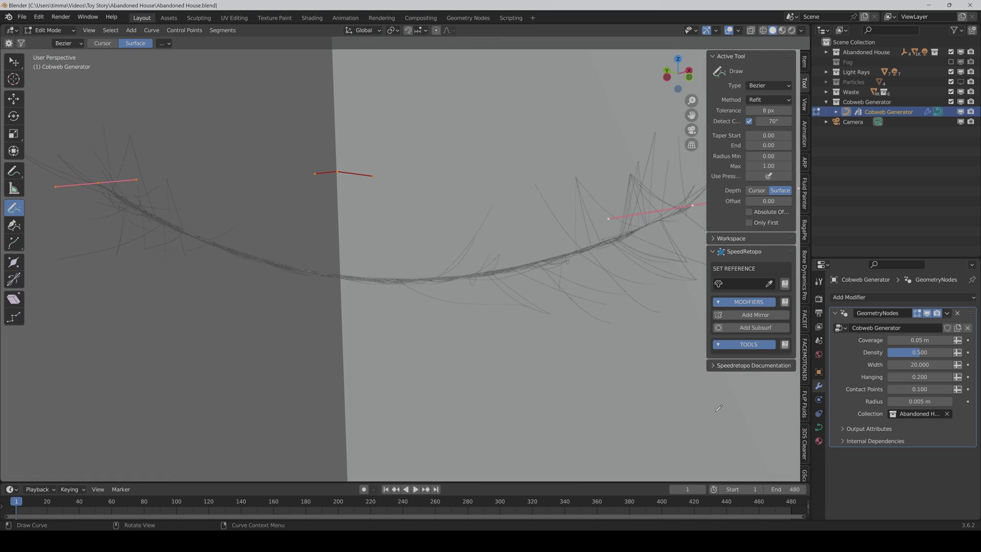
Set Coverage to 0.05 m and Density to 0.5, after first trying 0.5 m and 1.000.
mouse_move(857, 351)
left_click(909, 339)
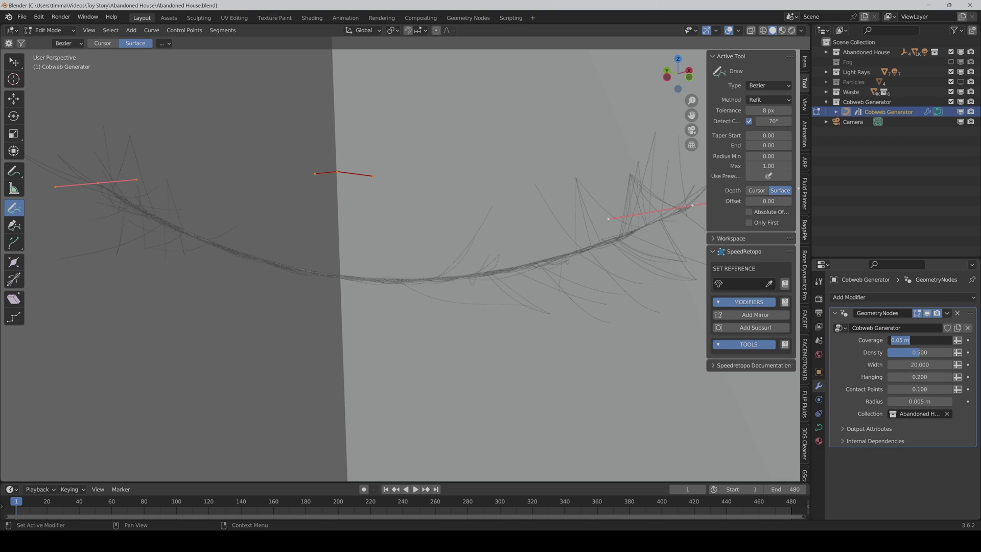
type(".5")
key("Return")
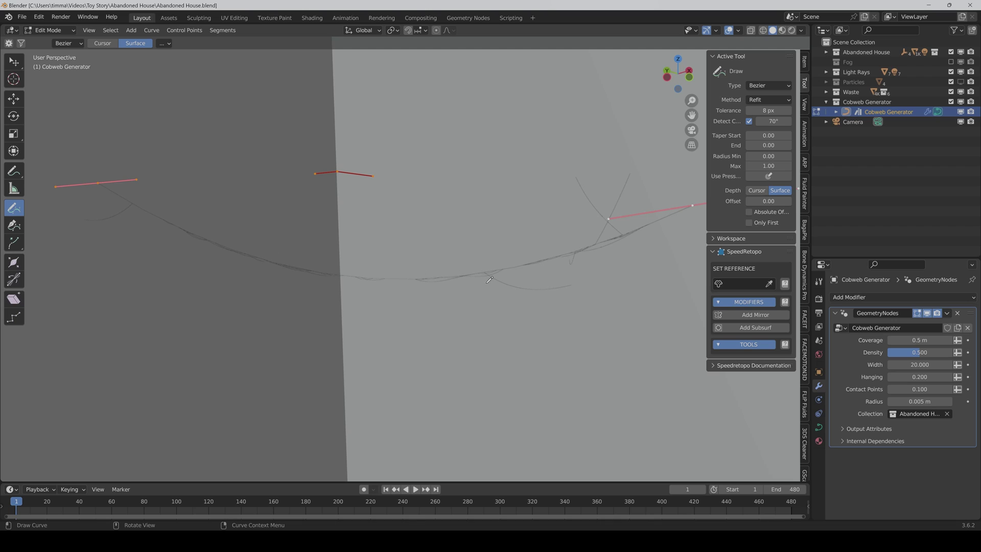
left_click(933, 354)
type("1")
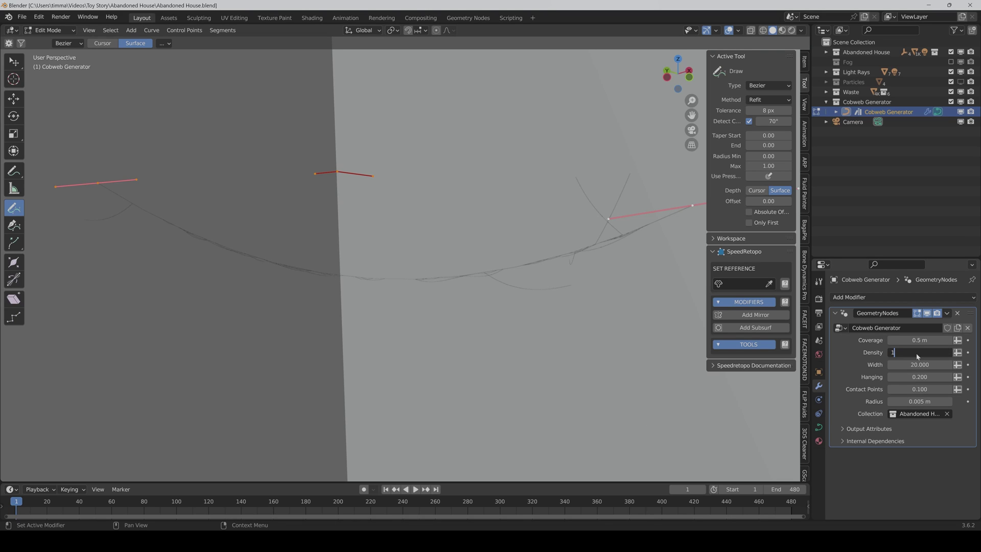
key("Return")
left_click(918, 339)
type(".05")
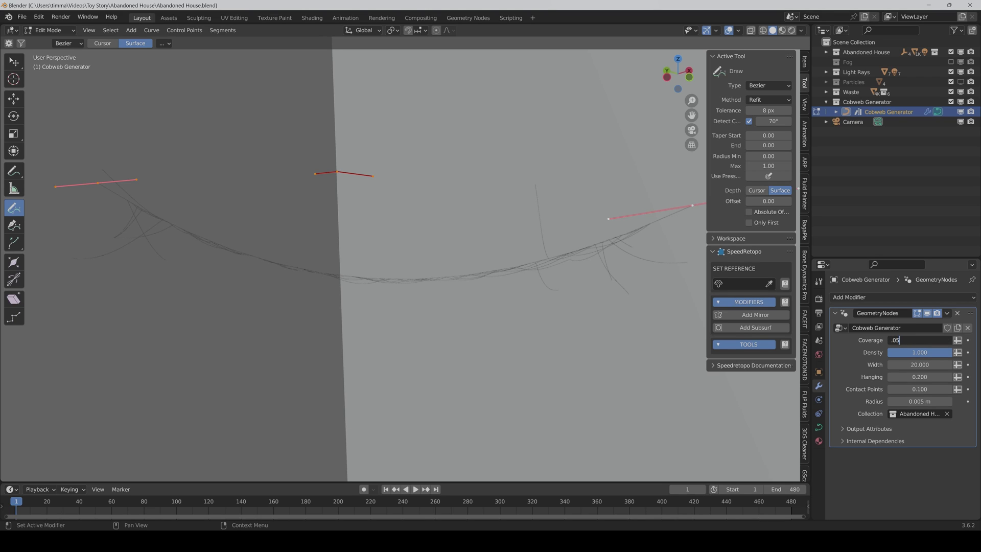
key("Return")
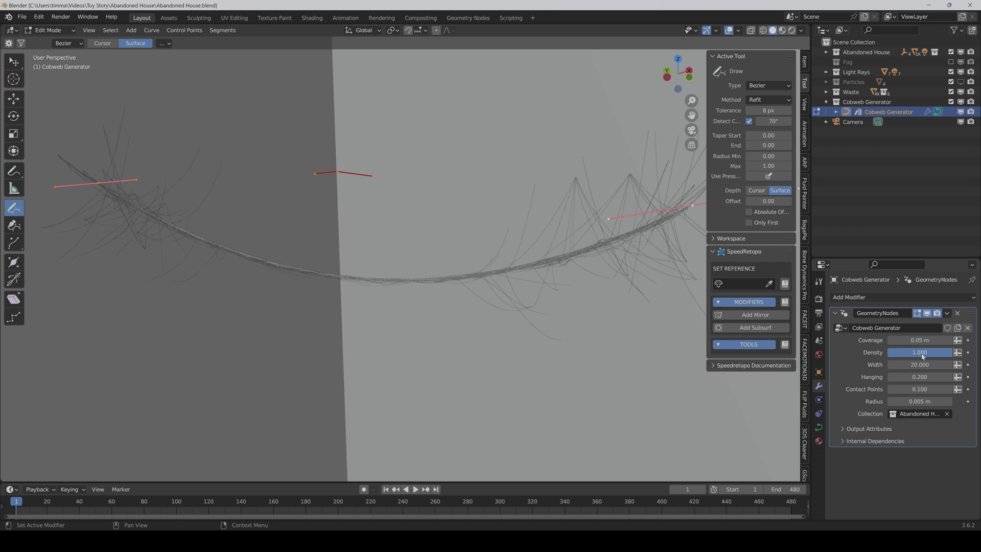
left_click(923, 352)
type(".5")
key("Return")
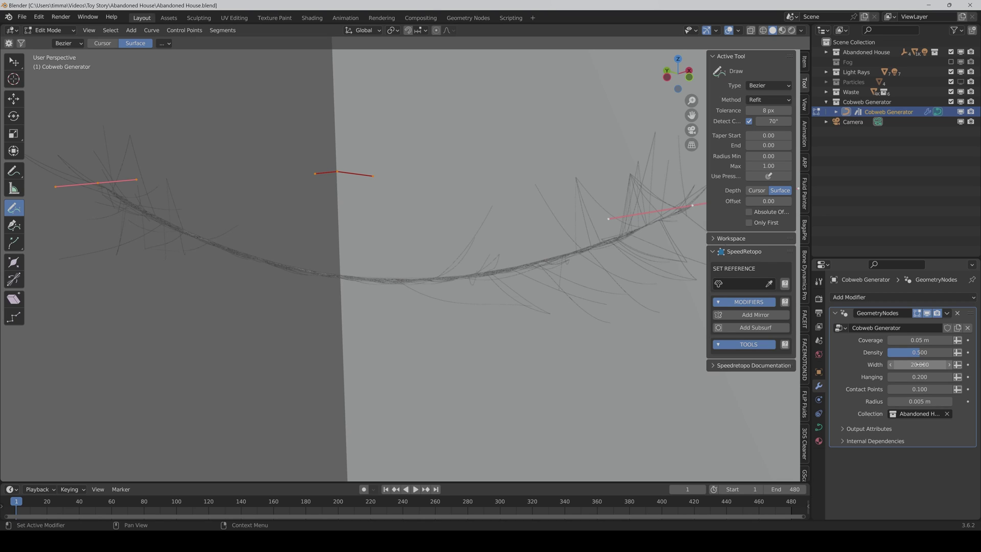
Set Width to 50, and try Hanging at 0.5 before returning it to 0.2.
left_click(919, 364)
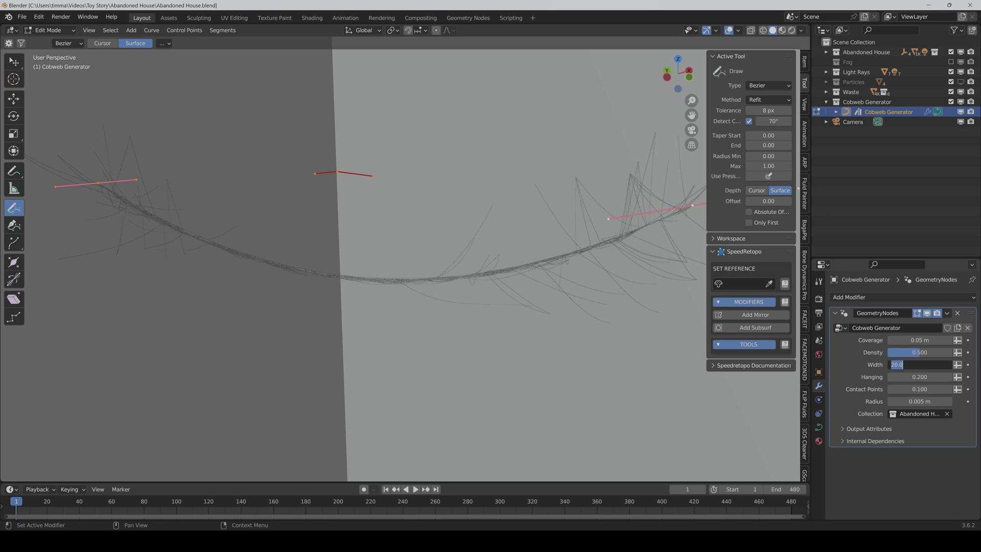
type("50")
key("Return")
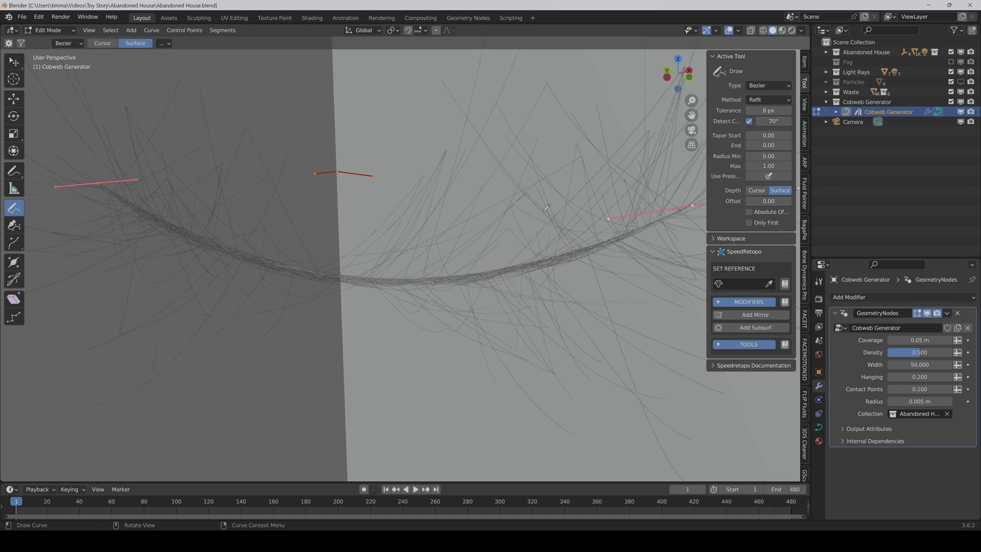
left_click(920, 376)
type("0.5")
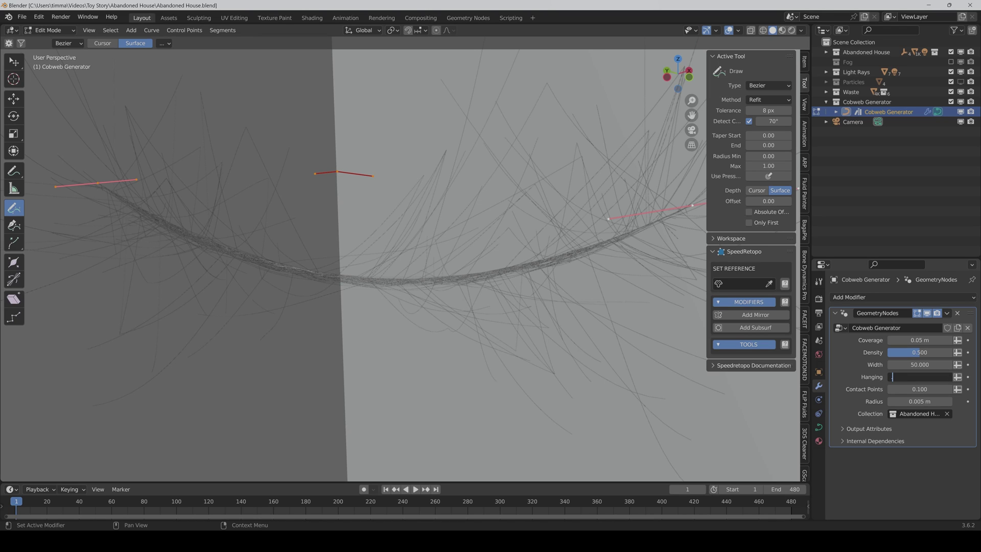
key("Return")
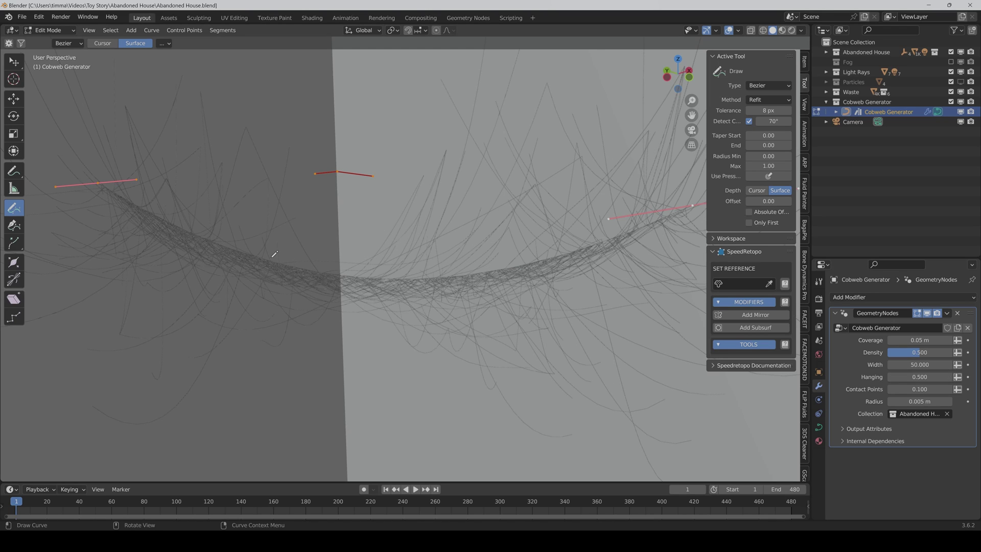
left_click(922, 377)
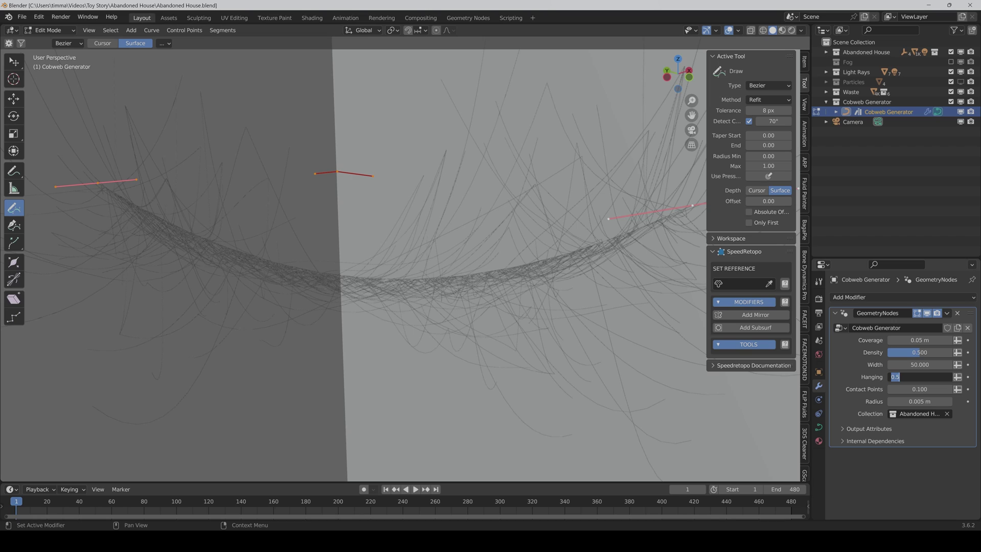
type(".2")
key("Return")
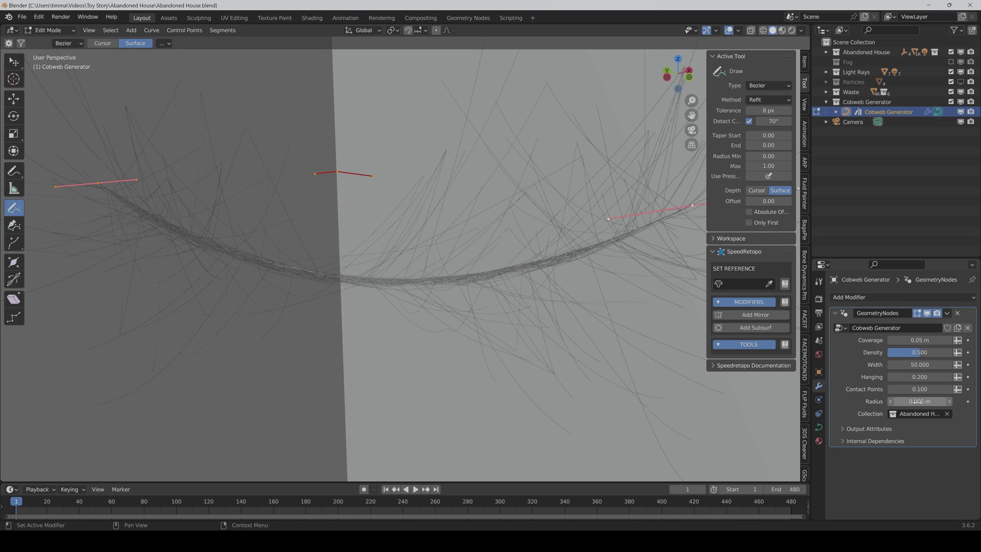
Try a thicker 0.05 m strand radius, then undo it back to 0.005 m.
left_click(918, 401)
left_click_drag(912, 400, 898, 401)
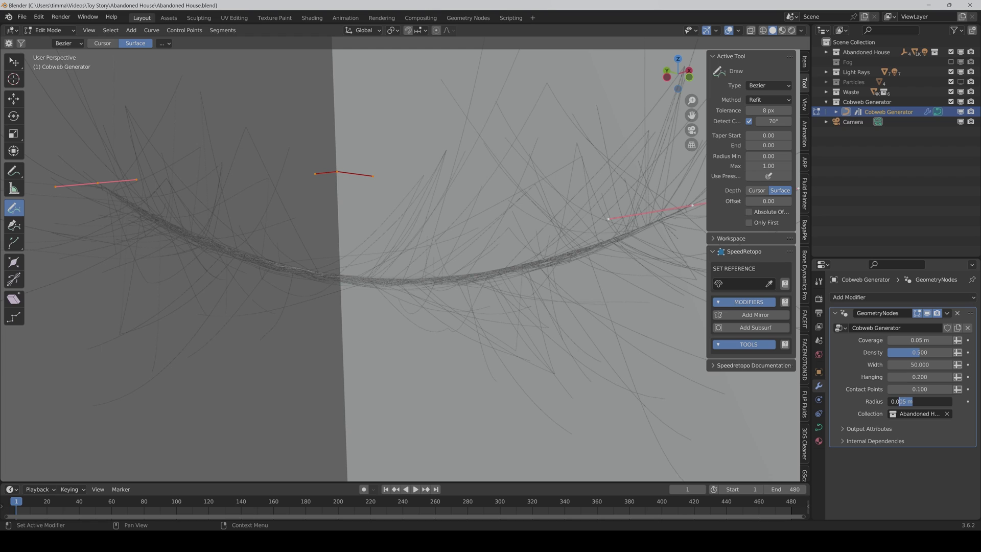
type("05")
key("Return")
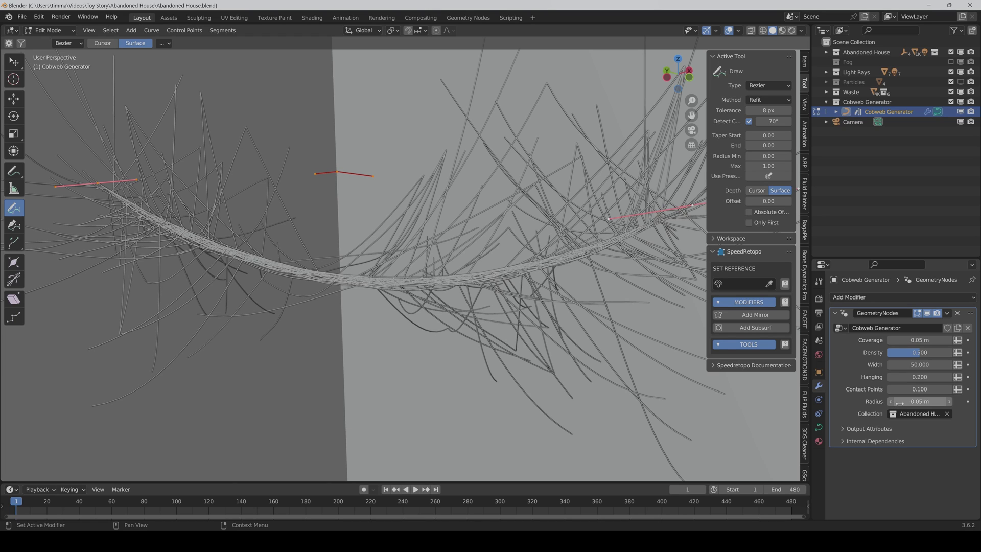
key("ctrl+z")
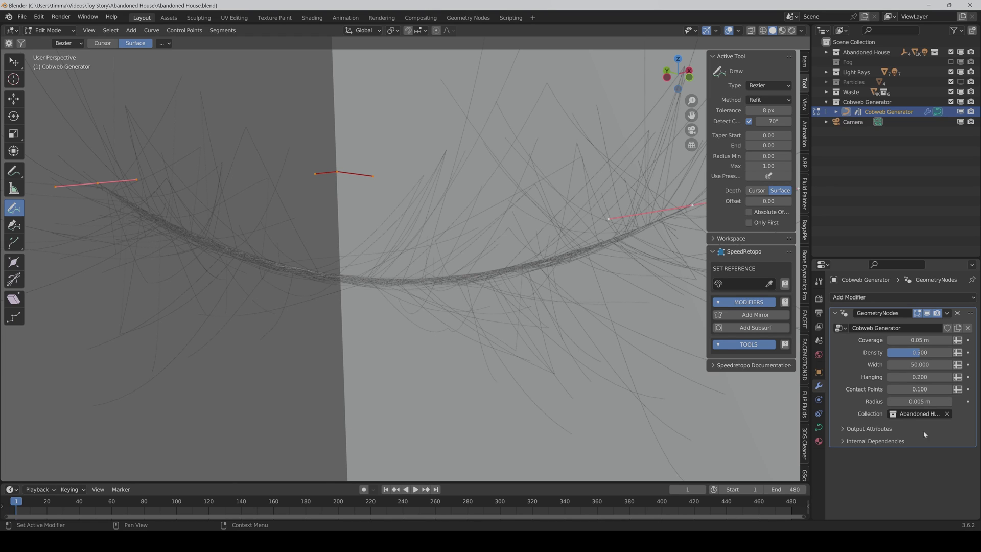
scroll(639, 158, "down", 1)
scroll(598, 197, "down", 2)
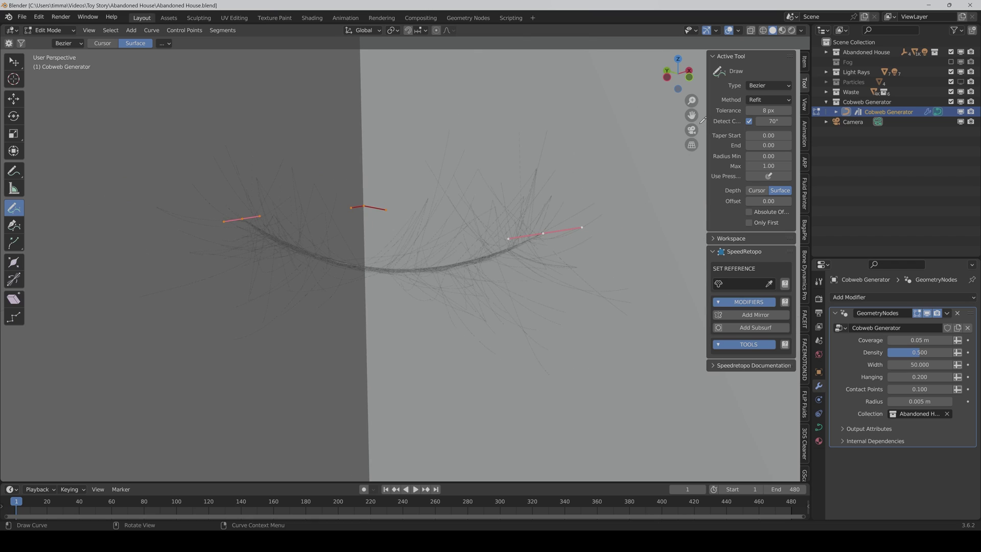
Bring the window into view and draw a strand from the window frame to the curtained window.
middle_click_drag(703, 120, 276, 211)
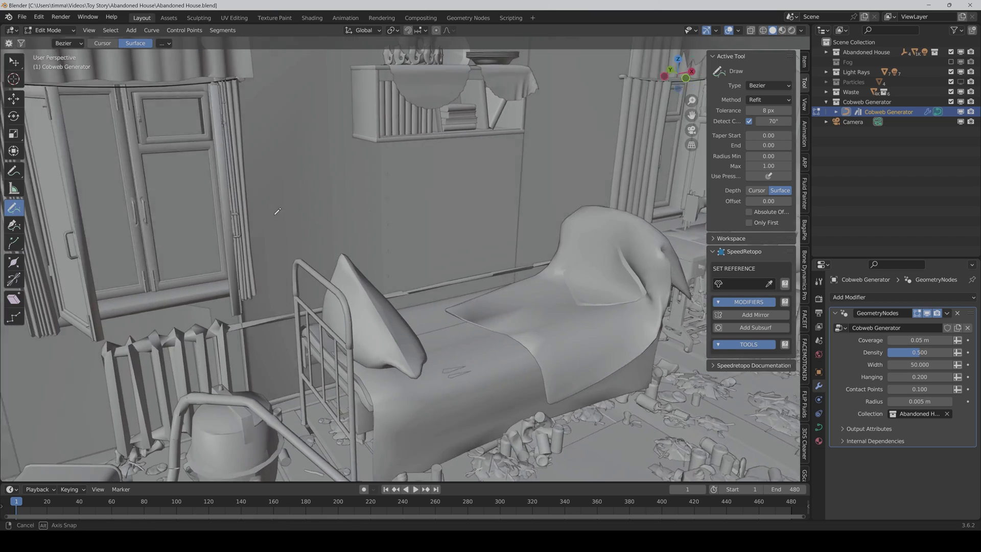
middle_click_drag(276, 212, 198, 222)
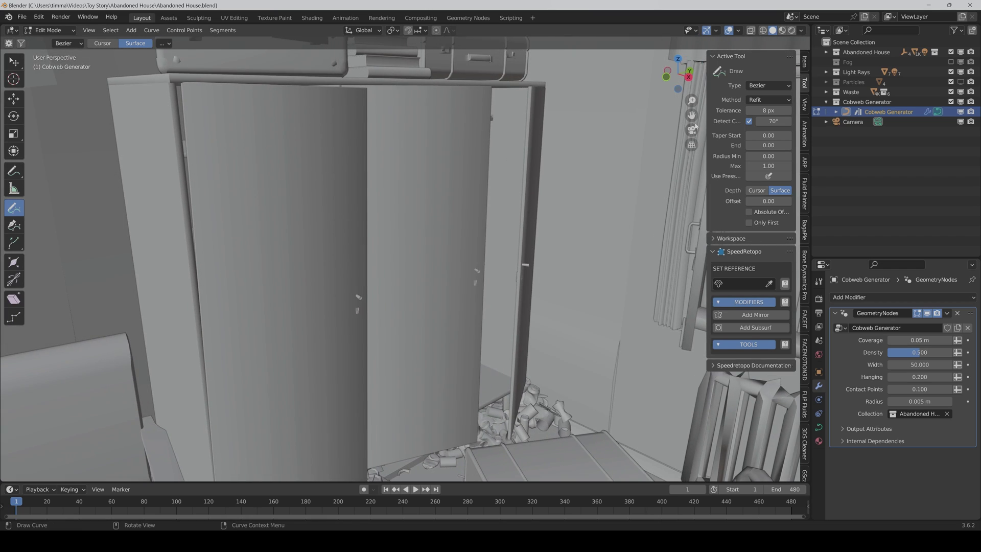
left_click_drag(691, 116, 499, 130)
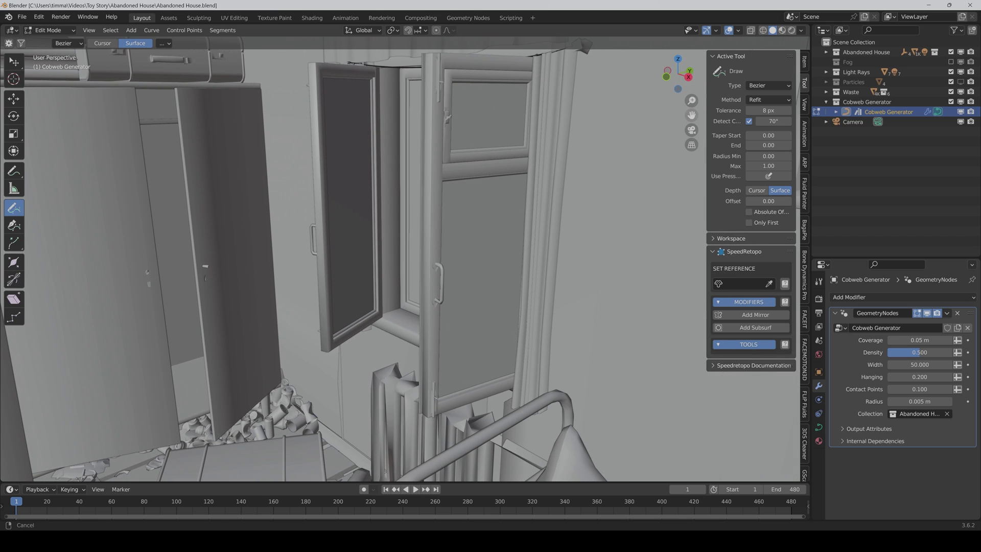
middle_click_drag(692, 115, 400, 262)
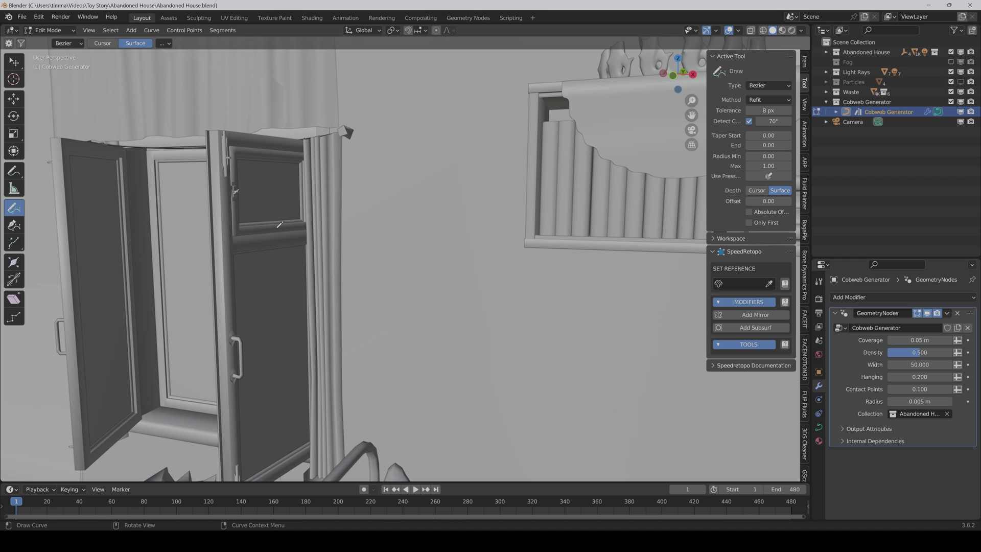
left_click_drag(274, 231, 627, 176)
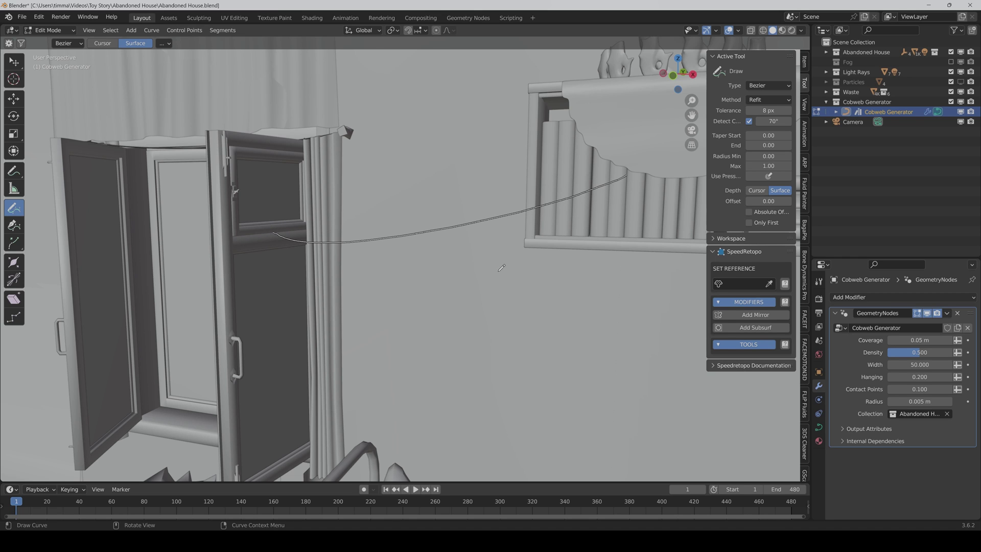
Draw strands from the window frame toward the bed and across the wall.
mouse_move(501, 268)
middle_mouse_down()
mouse_move(691, 116)
mouse_move(465, 281)
middle_mouse_up()
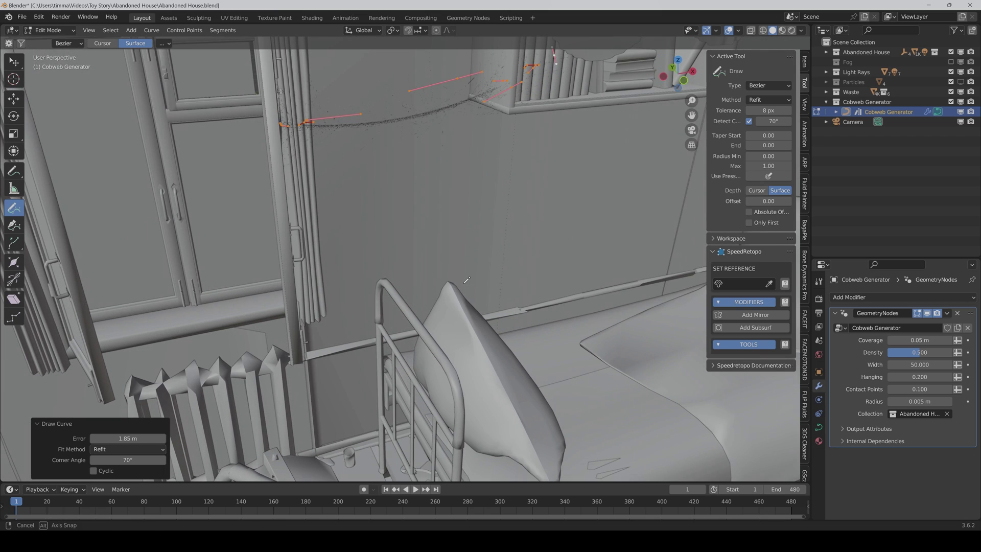
left_click_drag(292, 285, 474, 338)
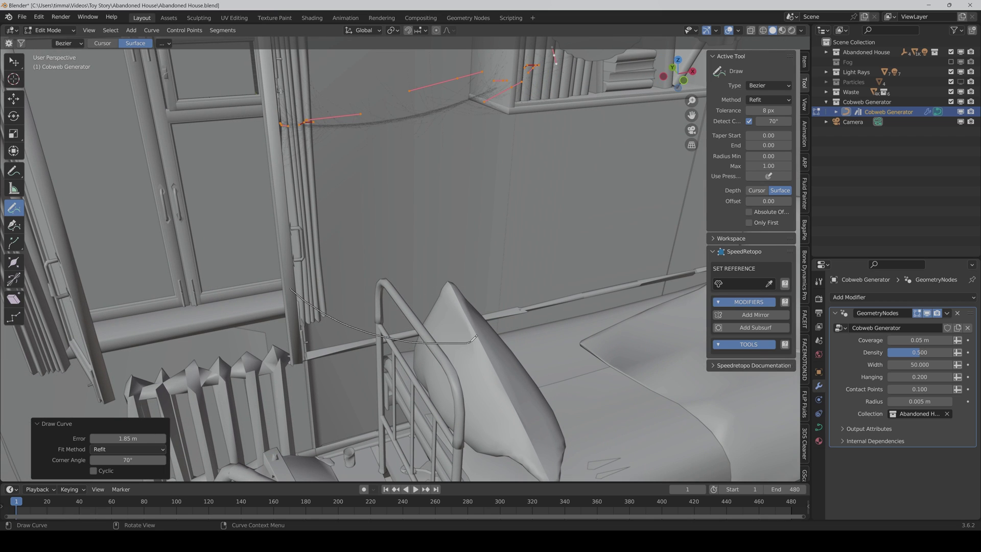
mouse_move(564, 403)
middle_mouse_down()
mouse_move(505, 376)
mouse_move(540, 252)
middle_mouse_up()
left_click_drag(691, 114, 674, 131)
left_click_drag(328, 263, 557, 207)
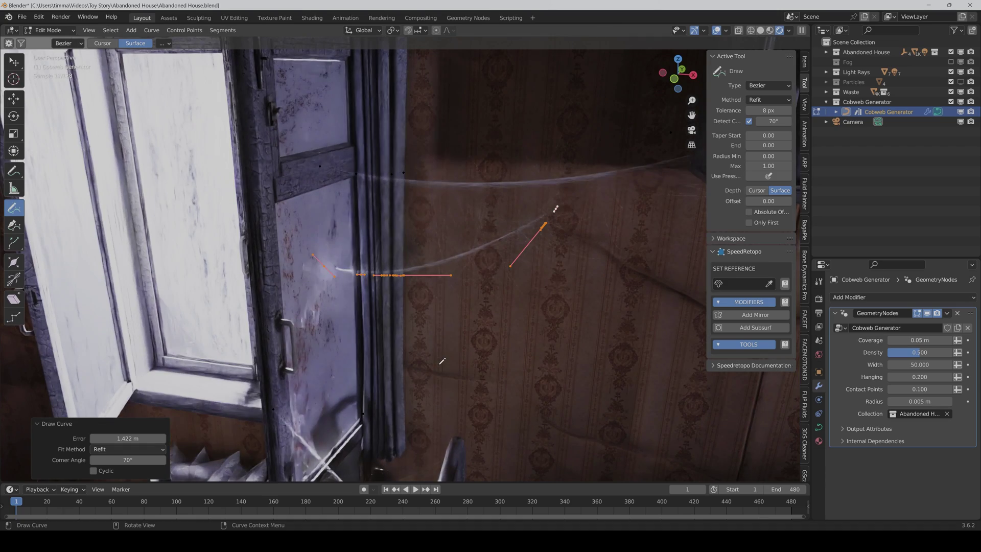
Orbit the rendered view around the window cobwebs and over to the bed webs.
middle_click_drag(421, 409, 575, 227)
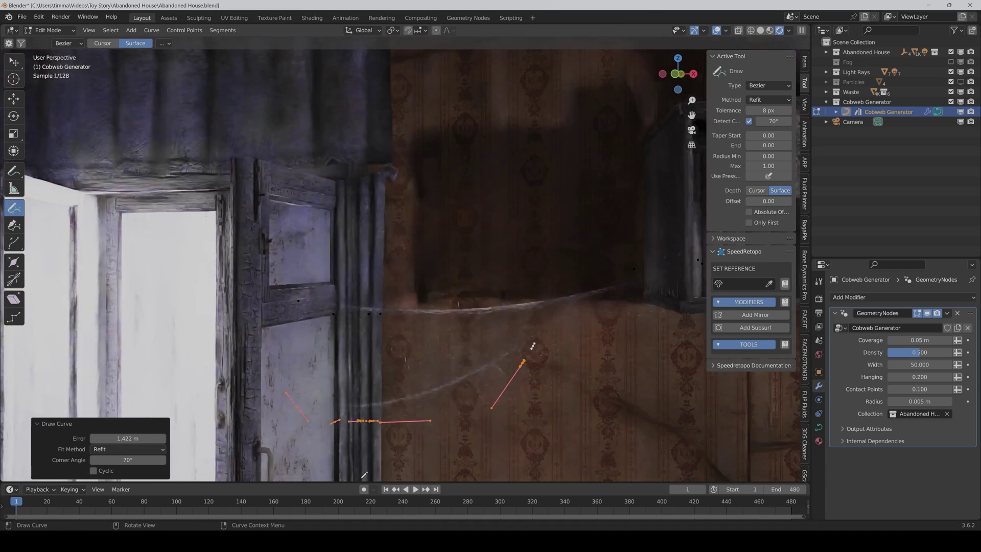
middle_click_drag(575, 227, 568, 97)
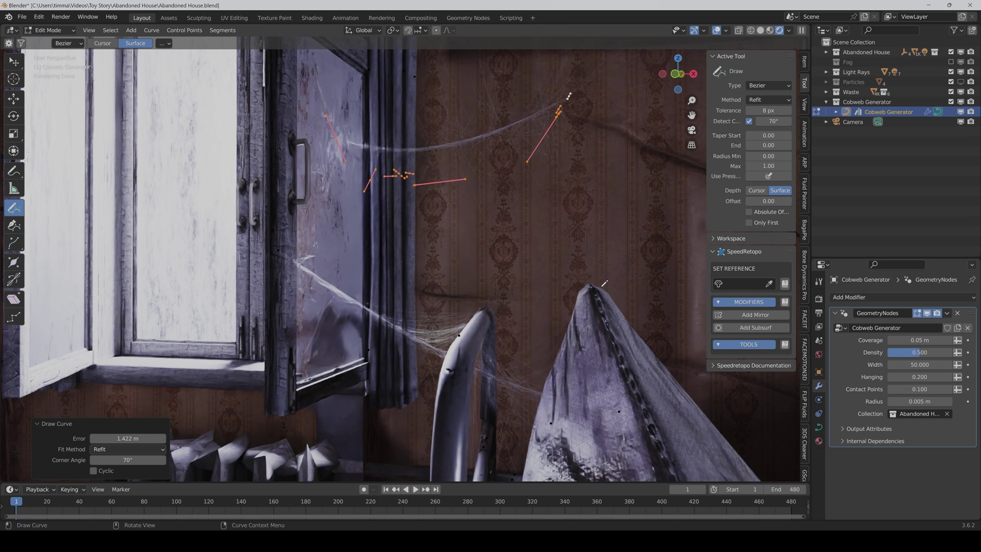